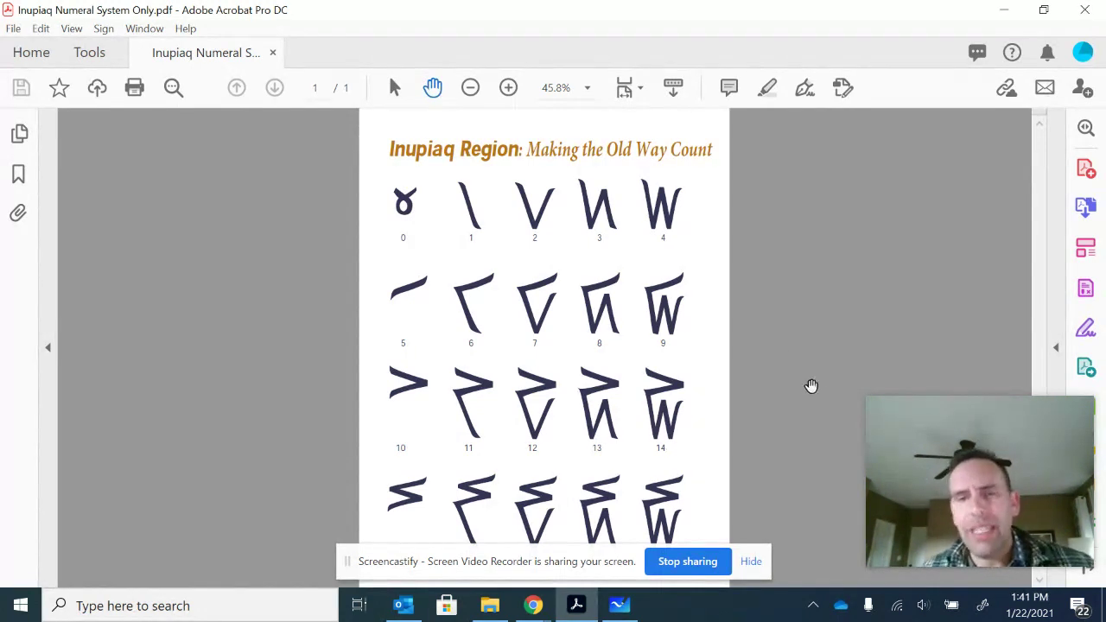
Step: Switch from Acrobat to the whiteboard showing the Inupiaq numerals and 19/20/21 ovals
click(624, 607)
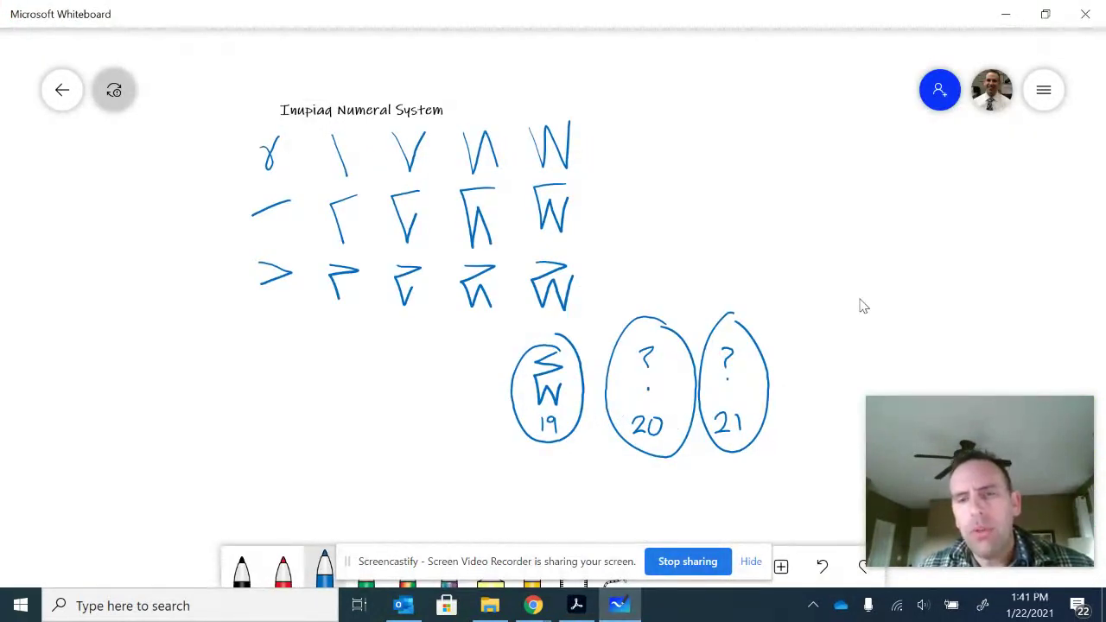
Step: Handwrite "We have 10 digits:" in blue below the 19/20/21 ovals
scroll(830, 259, down, 3)
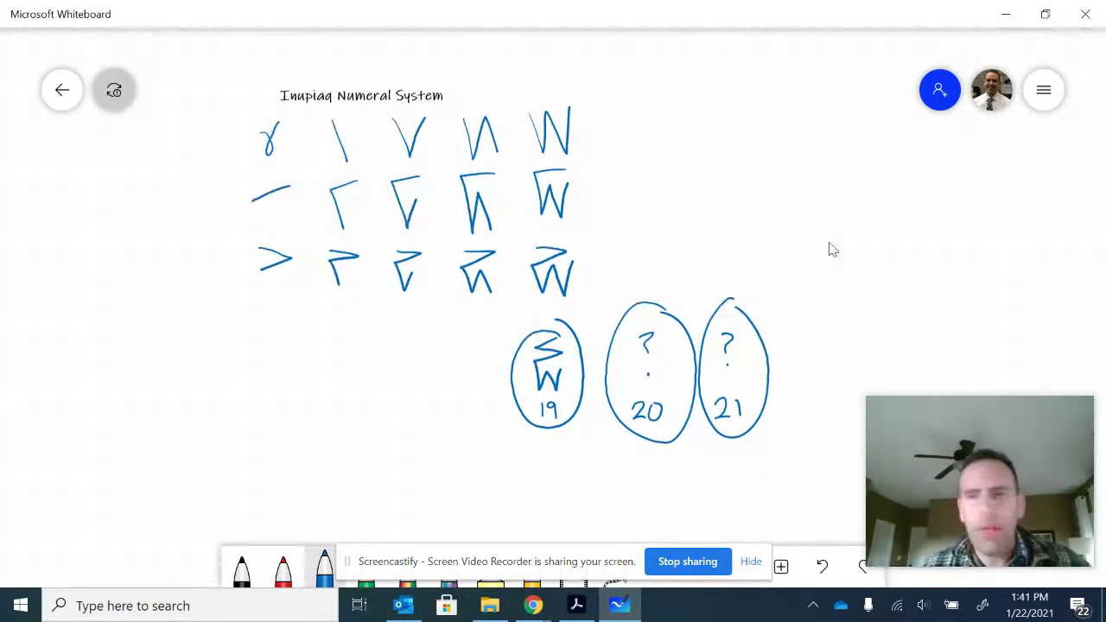
scroll(795, 229, down, 2)
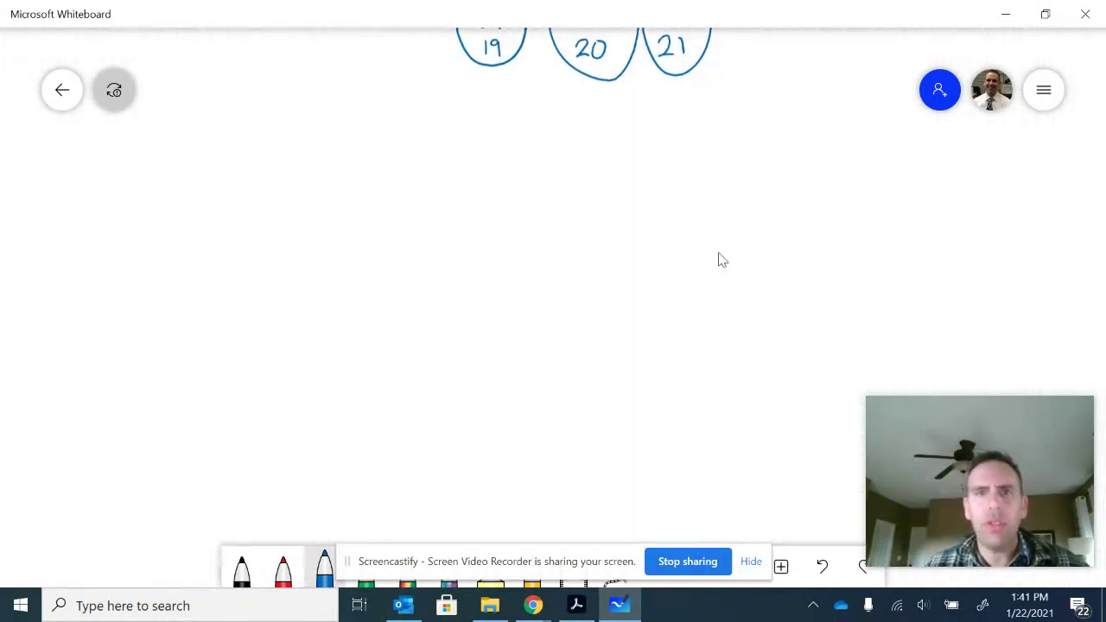
scroll(760, 219, up, 1)
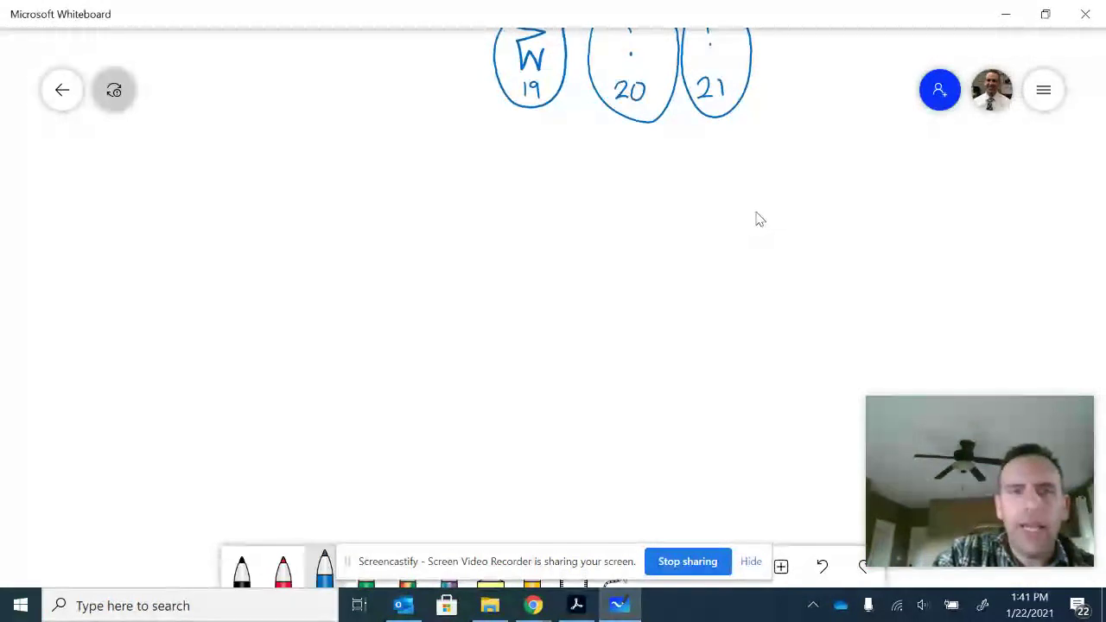
mouse_move(285, 264)
mouse_down()
mouse_move(312, 261)
mouse_move(317, 221)
mouse_move(286, 262)
mouse_move(351, 257)
mouse_up()
mouse_move(393, 223)
mouse_down()
mouse_move(407, 258)
mouse_move(435, 257)
mouse_up()
drag(443, 244, 461, 240)
drag(469, 249, 480, 258)
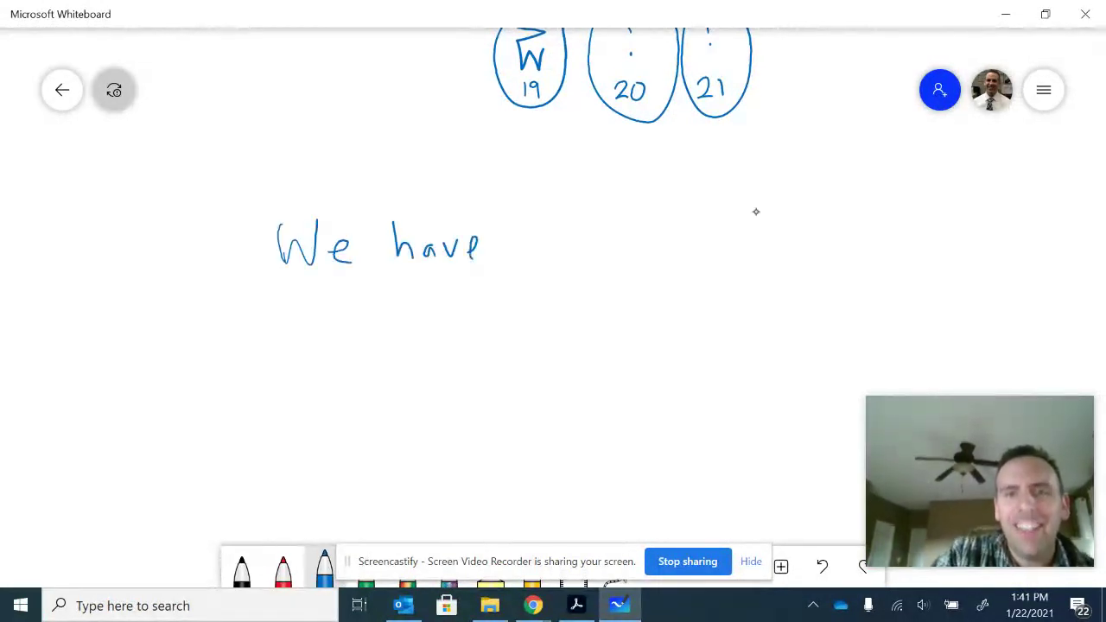
mouse_move(529, 223)
mouse_down()
mouse_move(530, 251)
mouse_move(555, 225)
mouse_move(615, 251)
mouse_move(644, 237)
mouse_move(638, 272)
mouse_move(657, 254)
mouse_up()
mouse_move(676, 225)
mouse_down()
mouse_move(678, 257)
mouse_move(695, 228)
mouse_up()
drag(700, 237, 690, 254)
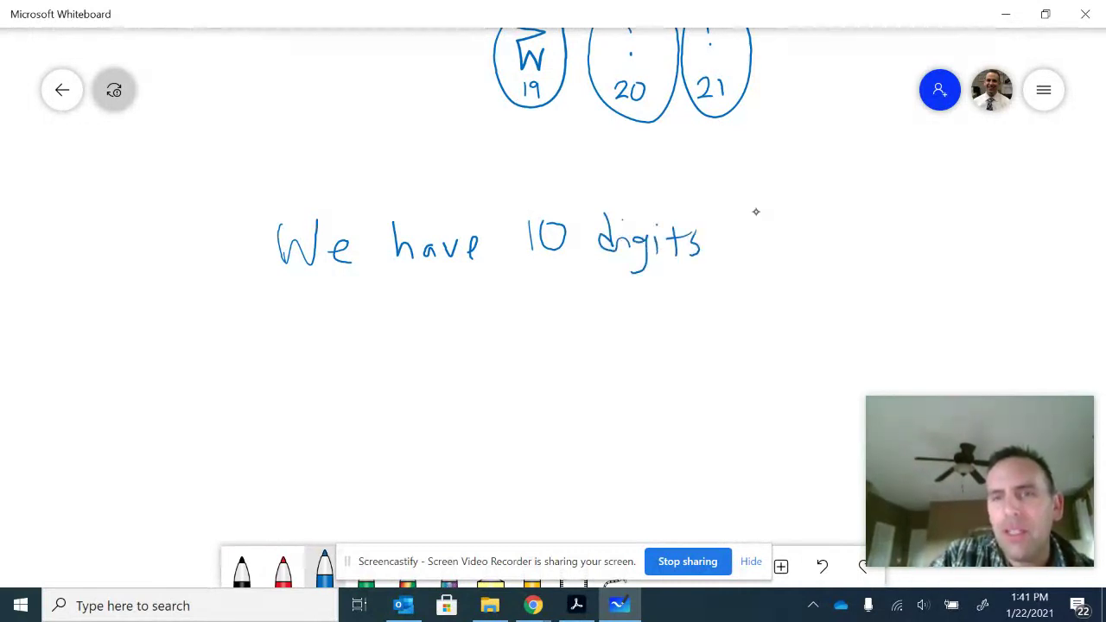
click(711, 237)
click(711, 251)
Step: Write the digit list 0,1,2,3,4,5,6,7,8,9 and draw a brace under it
mouse_move(757, 222)
mouse_down()
mouse_move(760, 243)
mouse_move(757, 218)
mouse_up()
drag(778, 249, 777, 259)
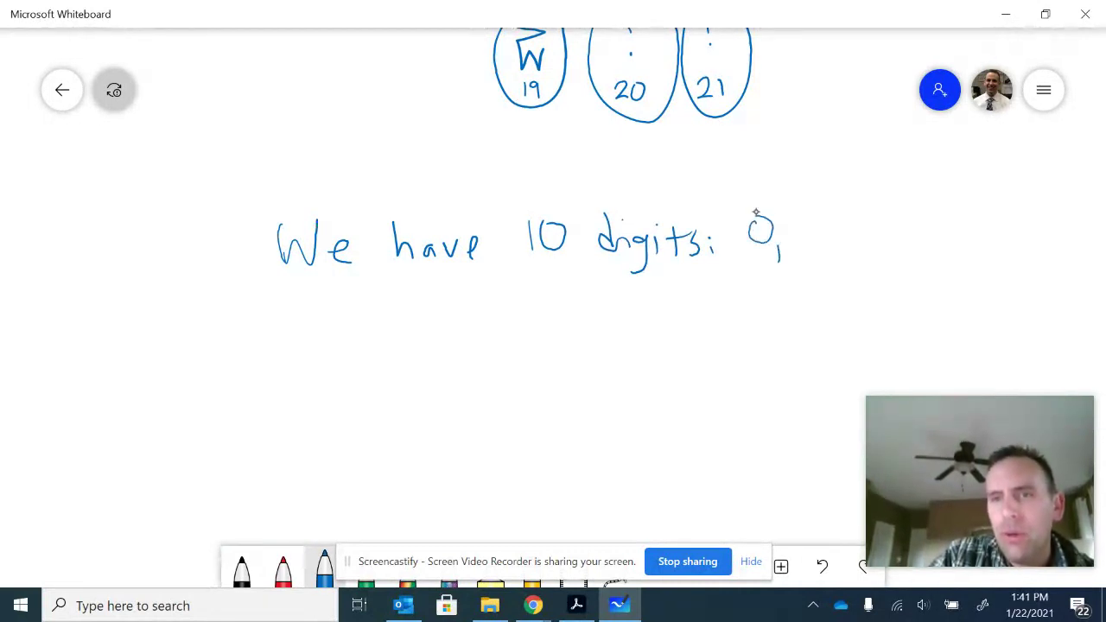
drag(789, 220, 790, 246)
mouse_move(804, 250)
mouse_down()
mouse_move(803, 259)
mouse_move(826, 244)
mouse_up()
drag(838, 250, 836, 258)
drag(846, 218, 862, 259)
drag(881, 216, 895, 249)
drag(903, 253, 901, 263)
drag(919, 218, 922, 246)
drag(923, 214, 937, 216)
drag(935, 255, 932, 268)
drag(954, 218, 959, 248)
drag(973, 254, 970, 270)
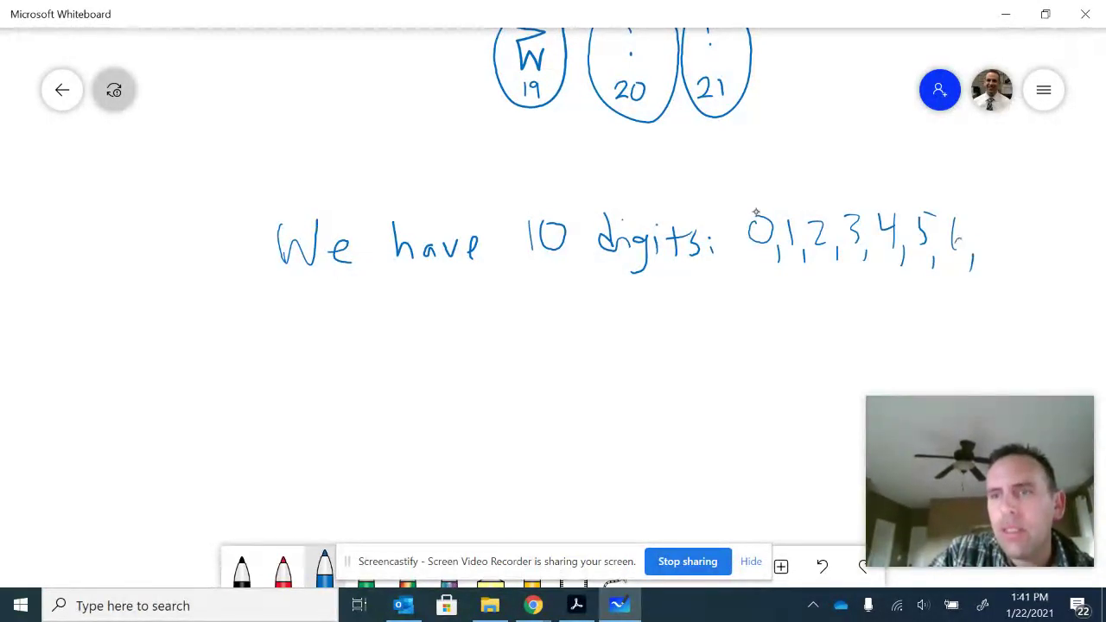
drag(978, 225, 987, 249)
drag(1002, 256, 1000, 269)
mouse_move(1026, 227)
mouse_down()
mouse_move(1018, 250)
mouse_move(1033, 271)
mouse_up()
drag(1065, 225, 1066, 250)
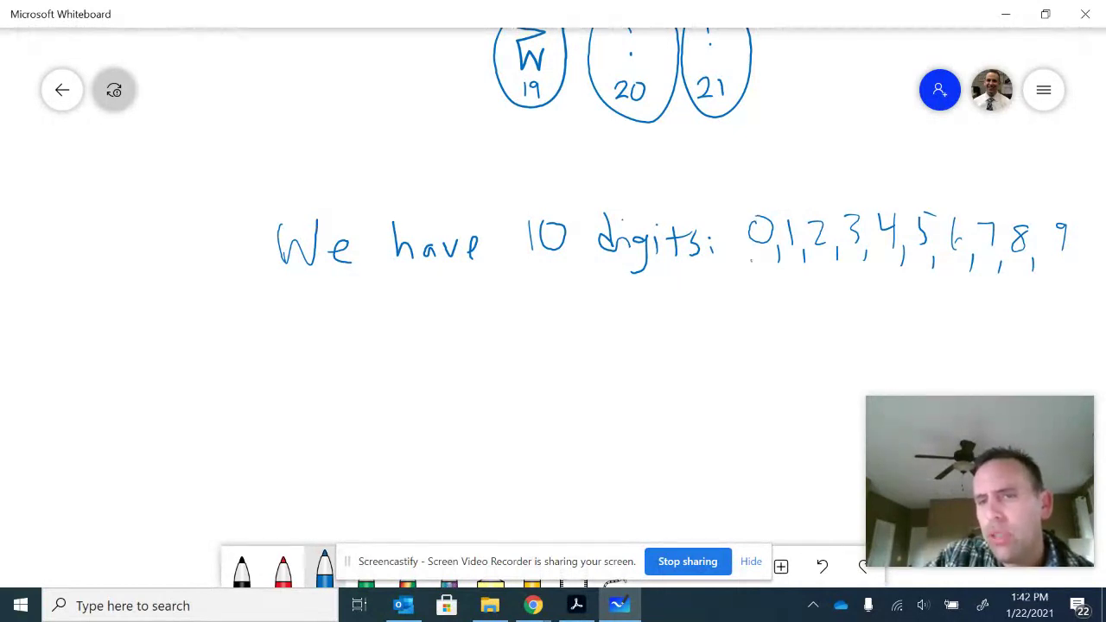
mouse_move(752, 259)
mouse_down()
mouse_move(882, 300)
mouse_move(1061, 281)
mouse_up()
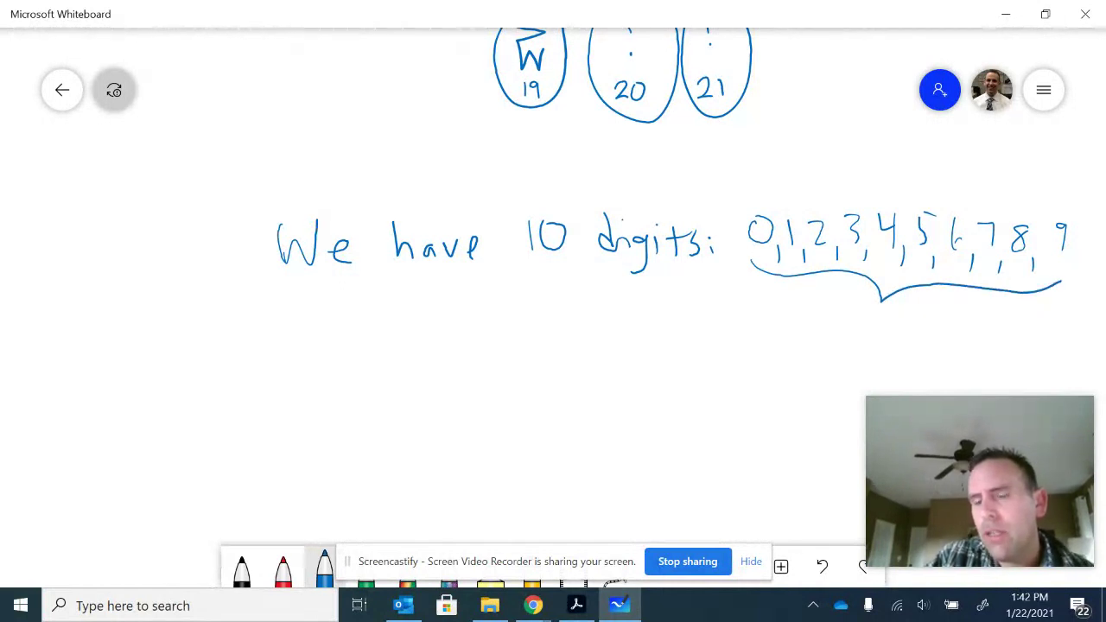
Step: In red, draw an arrow at the 9, write underlined "Place Value", and label 9 "ten"
click(282, 570)
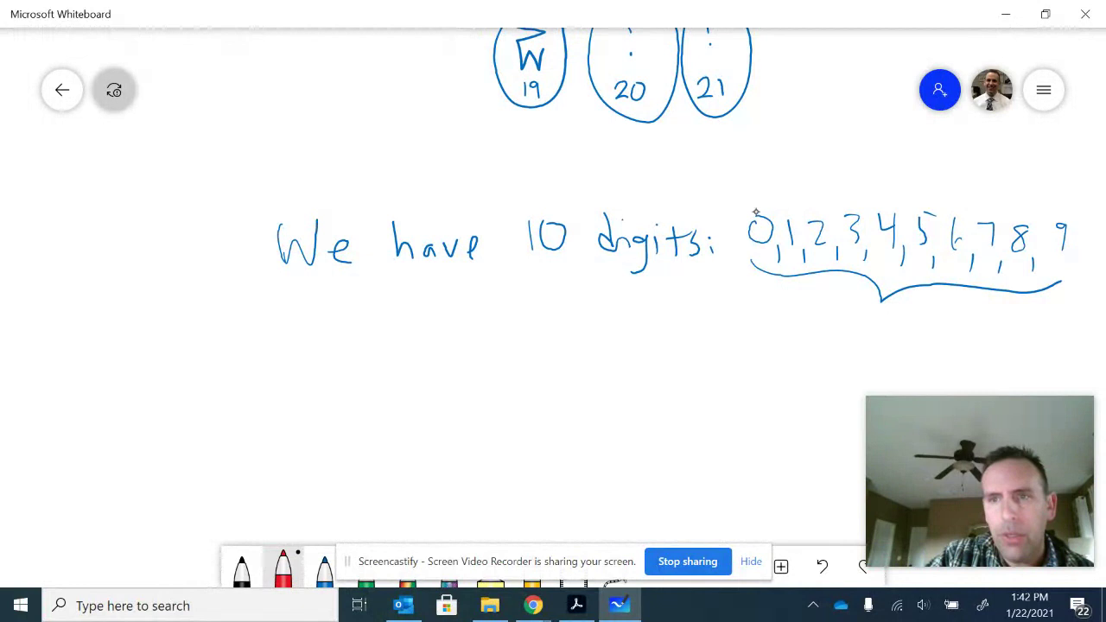
mouse_move(1077, 171)
mouse_down()
mouse_move(1070, 220)
mouse_move(1082, 201)
mouse_up()
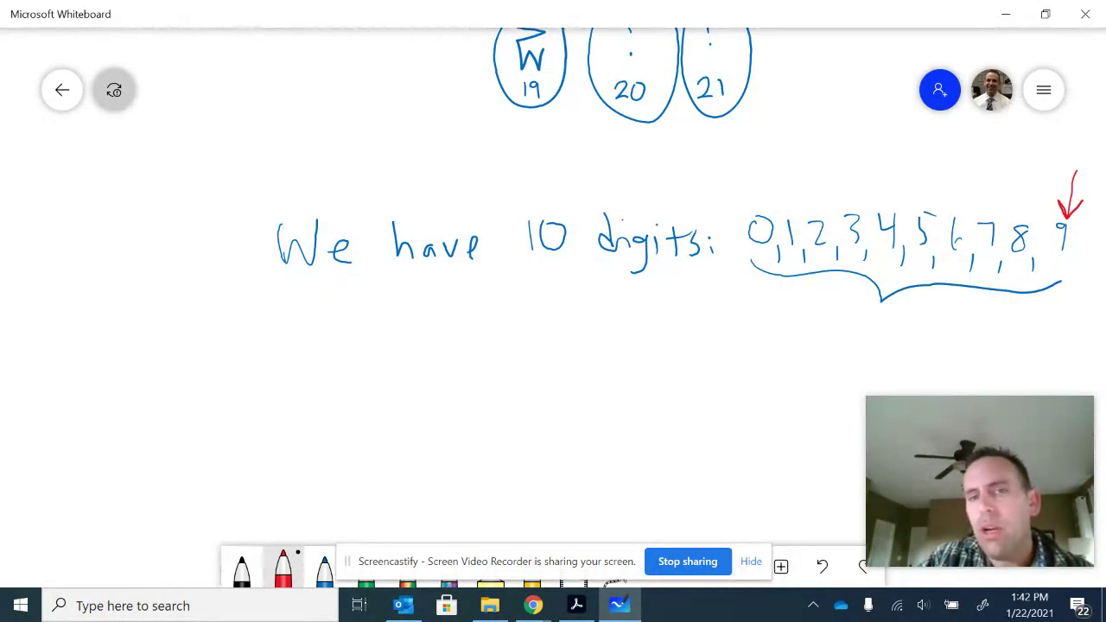
mouse_move(333, 316)
mouse_down()
mouse_move(338, 371)
mouse_move(337, 344)
mouse_move(372, 374)
mouse_up()
mouse_move(391, 353)
mouse_down()
mouse_move(381, 360)
mouse_move(394, 366)
mouse_up()
mouse_move(411, 346)
mouse_down()
mouse_move(412, 365)
mouse_move(432, 366)
mouse_move(478, 313)
mouse_move(501, 366)
mouse_up()
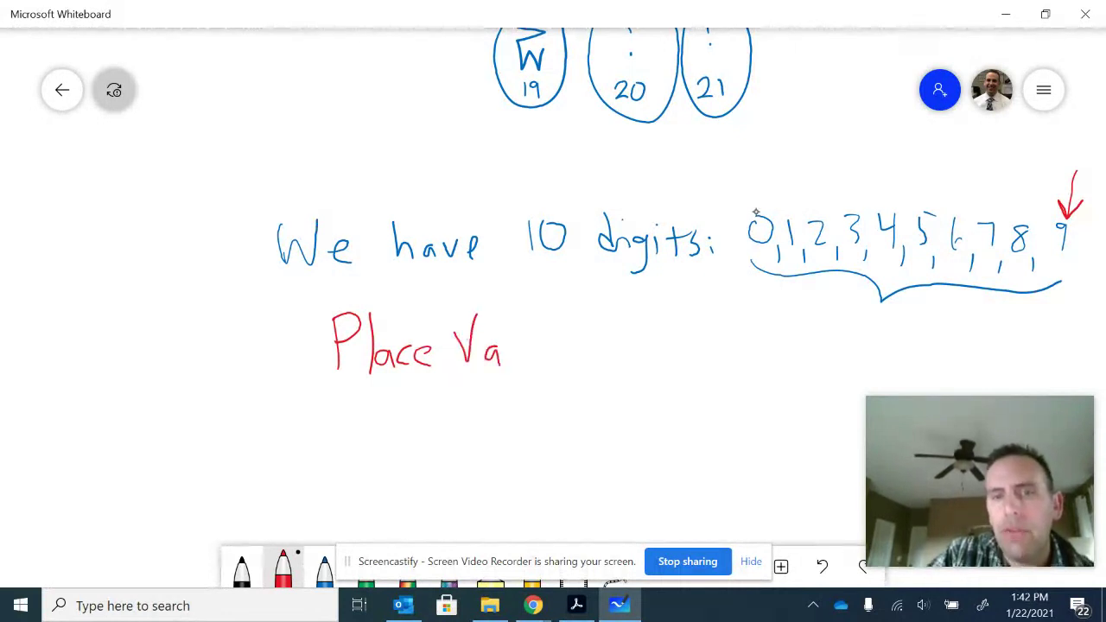
drag(512, 311, 508, 366)
mouse_move(522, 342)
mouse_down()
mouse_move(524, 359)
mouse_move(558, 349)
mouse_up()
drag(339, 384, 559, 371)
drag(340, 395, 556, 390)
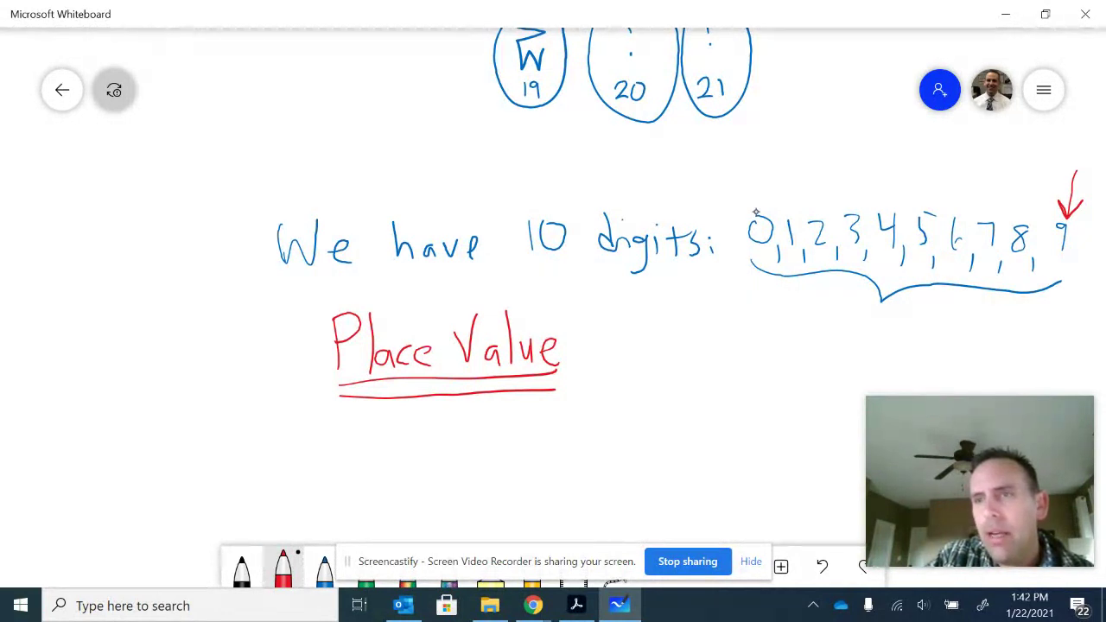
drag(1080, 242, 1102, 262)
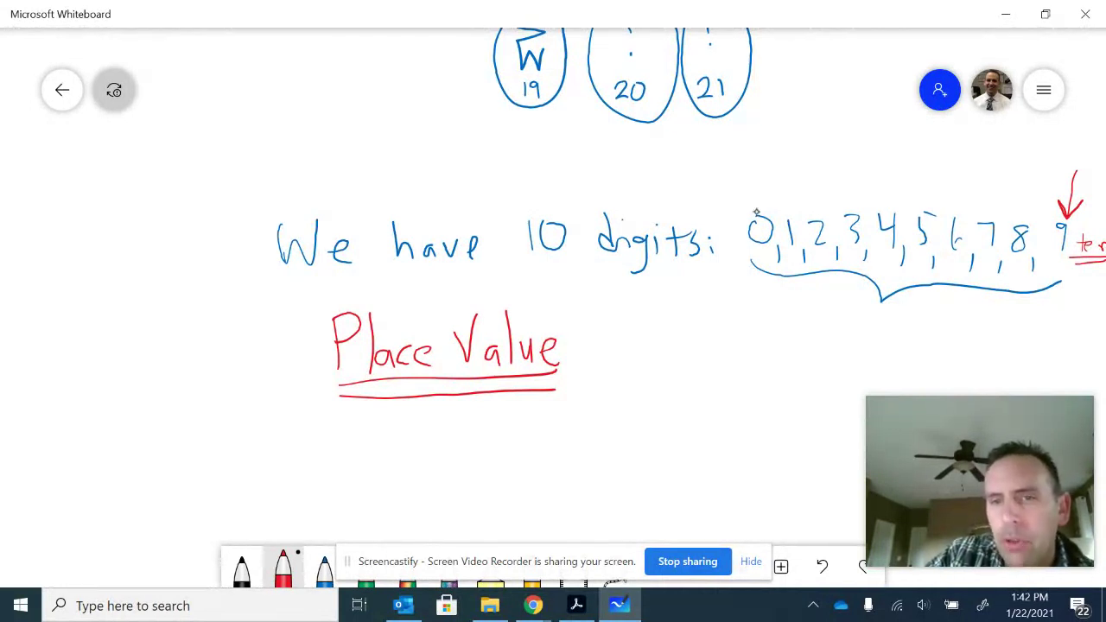
Step: Write a red 10 with tens and ones labels, plus an arrow to its 1
drag(643, 325, 644, 366)
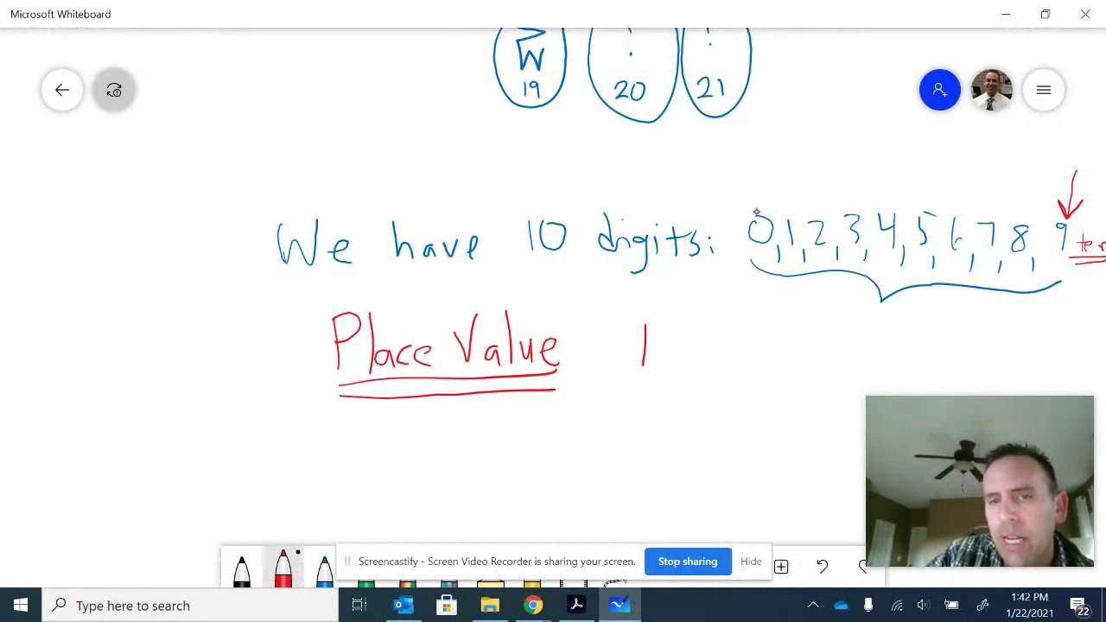
mouse_move(629, 377)
mouse_down()
mouse_move(657, 375)
mouse_move(633, 394)
mouse_up()
mouse_move(640, 389)
mouse_down()
mouse_move(658, 397)
mouse_move(707, 375)
mouse_up()
mouse_move(692, 331)
mouse_down()
mouse_move(683, 364)
mouse_move(697, 335)
mouse_up()
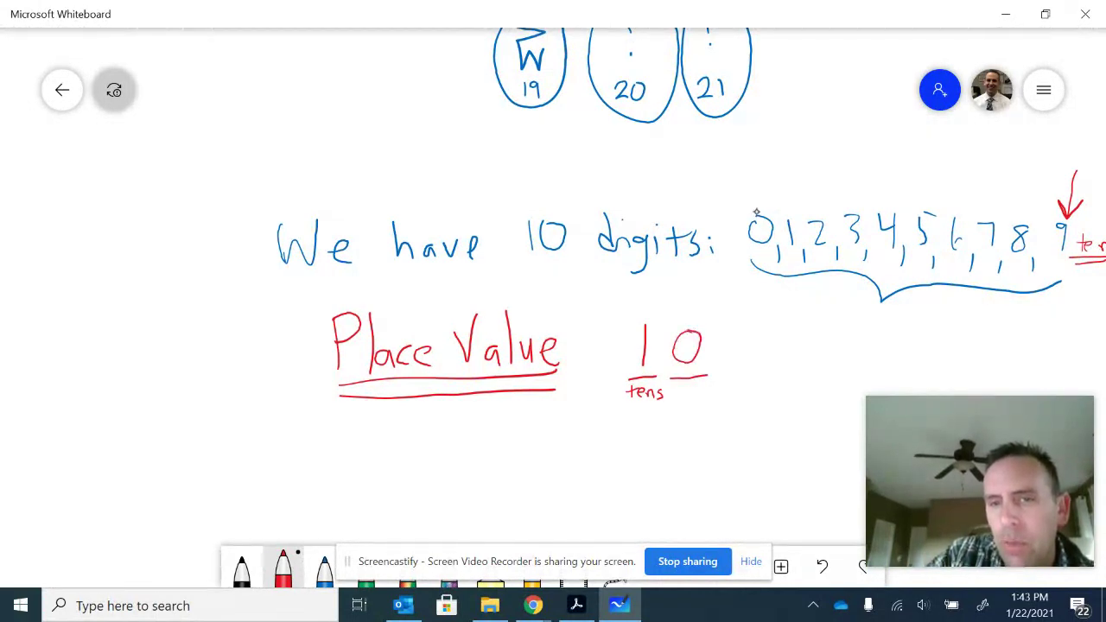
drag(717, 386, 713, 397)
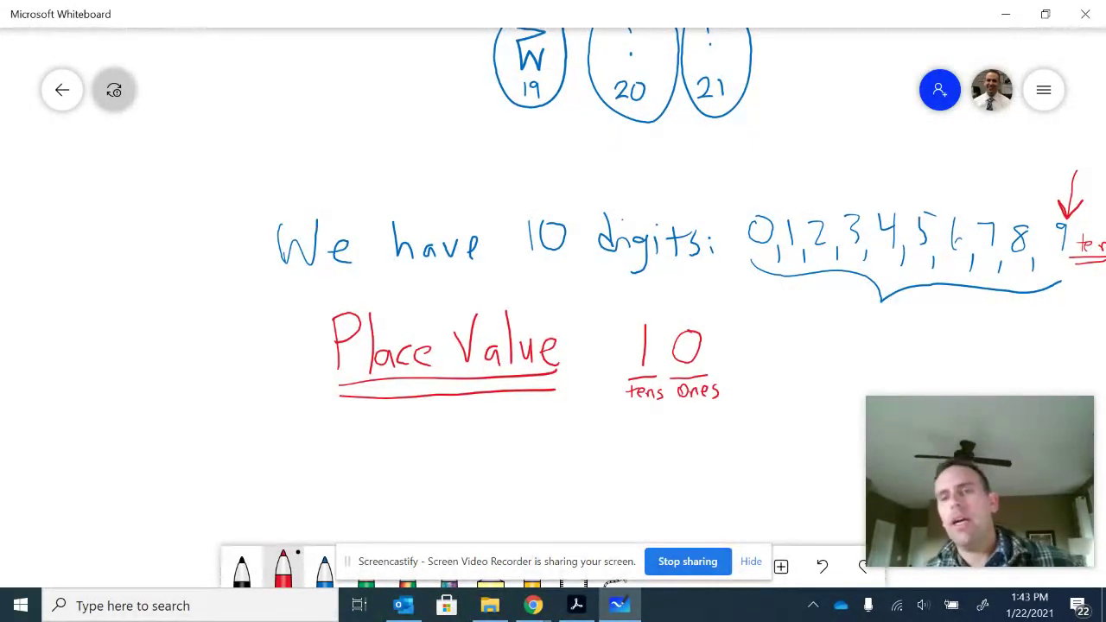
drag(816, 132, 788, 208)
mouse_move(781, 192)
mouse_down()
mouse_move(788, 207)
mouse_move(806, 187)
mouse_up()
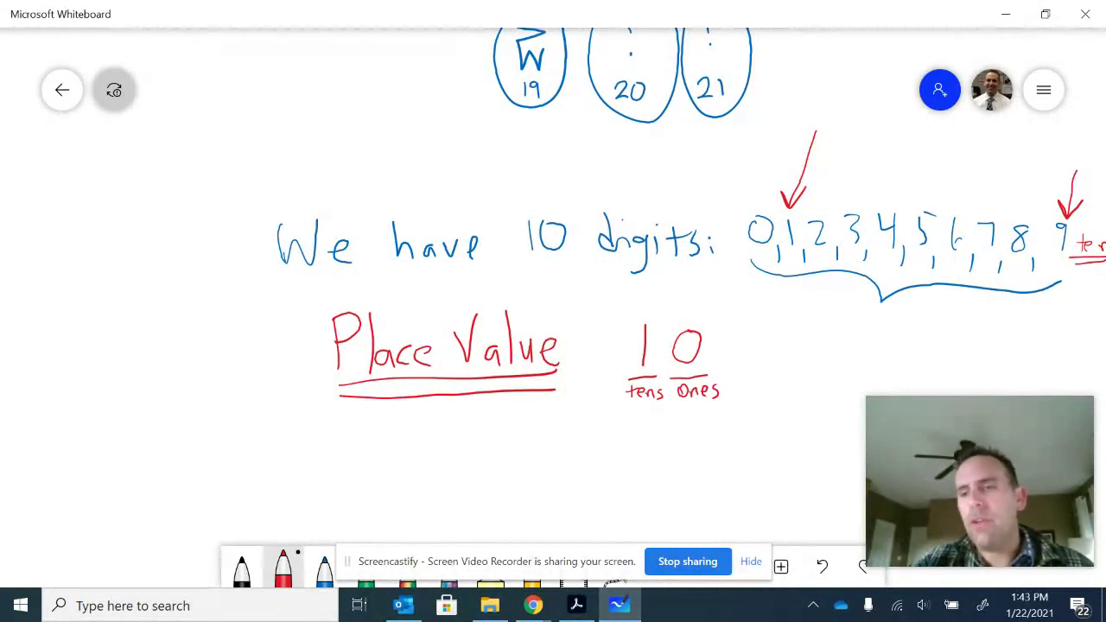
Step: Continue the count after 10 with dots and "18, 19", arrowing the 9 in 19
mouse_move(956, 338)
mouse_down()
mouse_move(956, 374)
mouse_move(978, 368)
mouse_up()
mouse_move(903, 344)
mouse_down()
mouse_move(904, 373)
mouse_move(921, 347)
mouse_up()
drag(731, 358, 730, 368)
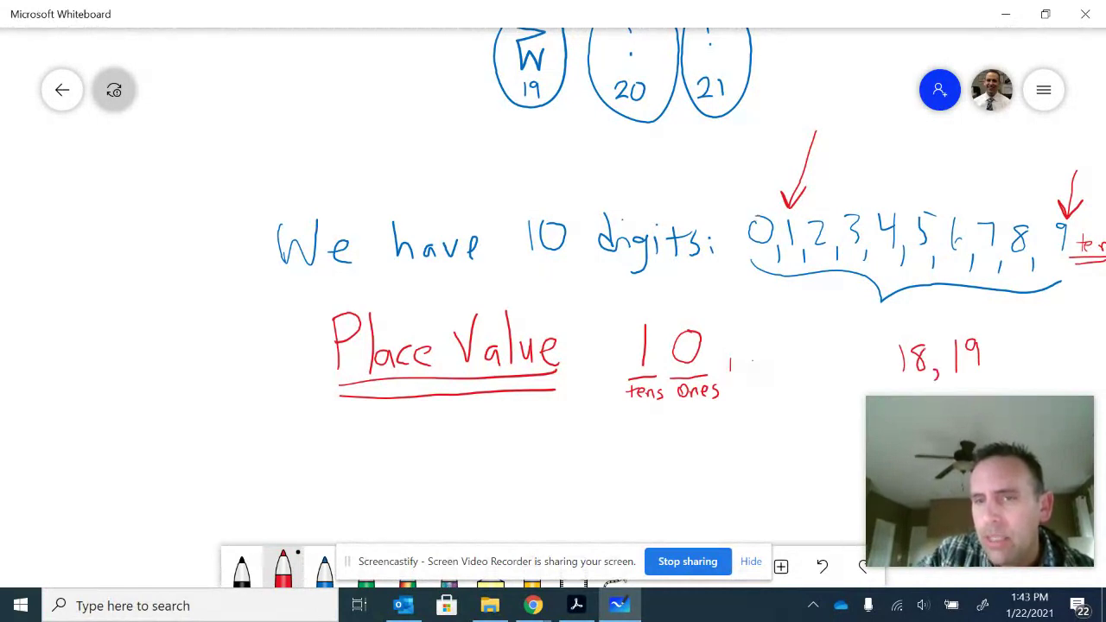
click(752, 362)
click(773, 361)
click(795, 358)
click(818, 358)
click(836, 357)
click(850, 357)
click(865, 359)
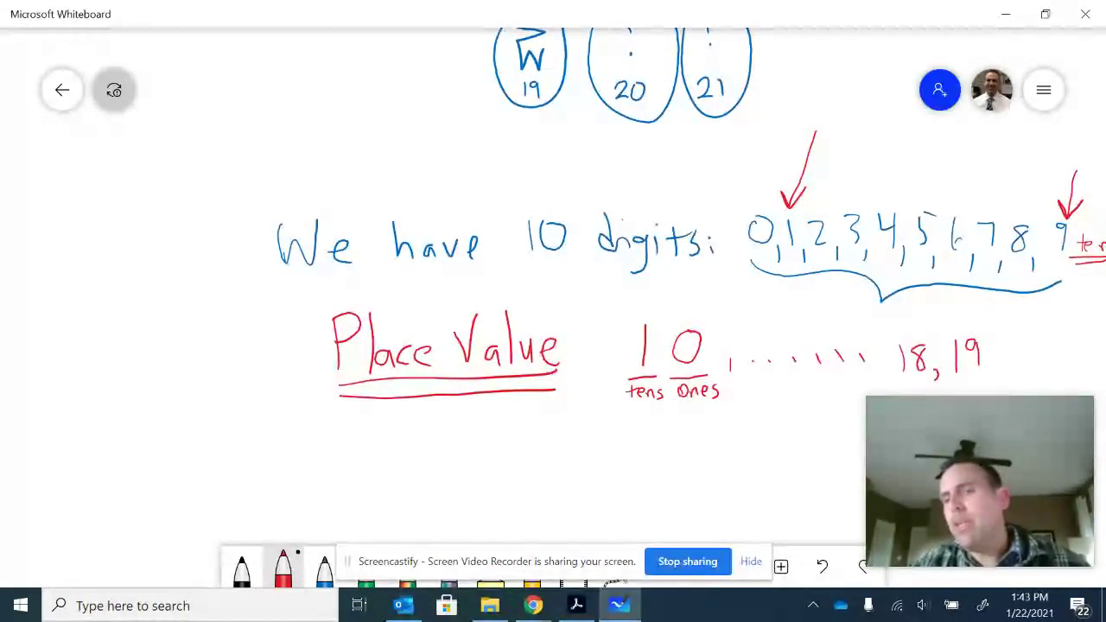
drag(991, 304, 977, 337)
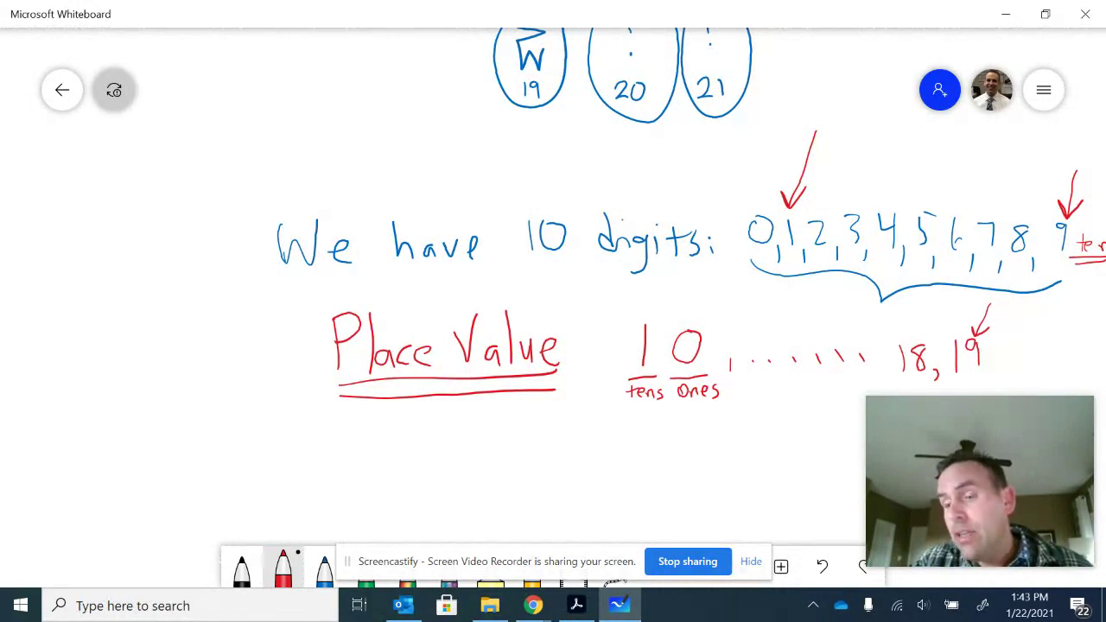
Step: Write 20 below the 10, labelling the 2 as tens and the 0 as ones
drag(623, 481, 660, 478)
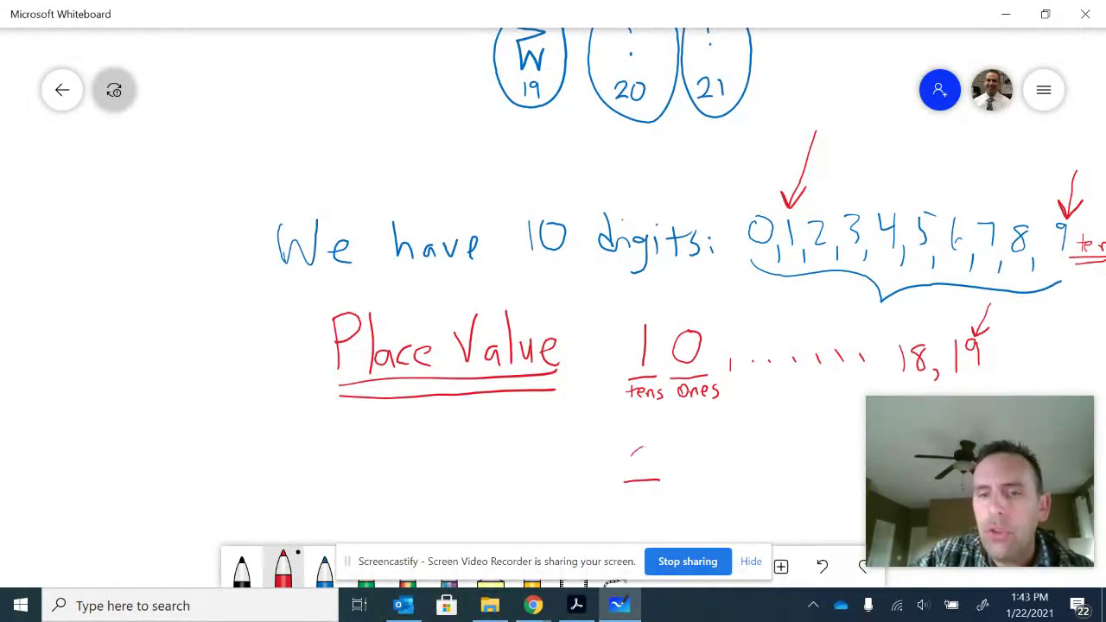
drag(644, 449, 650, 465)
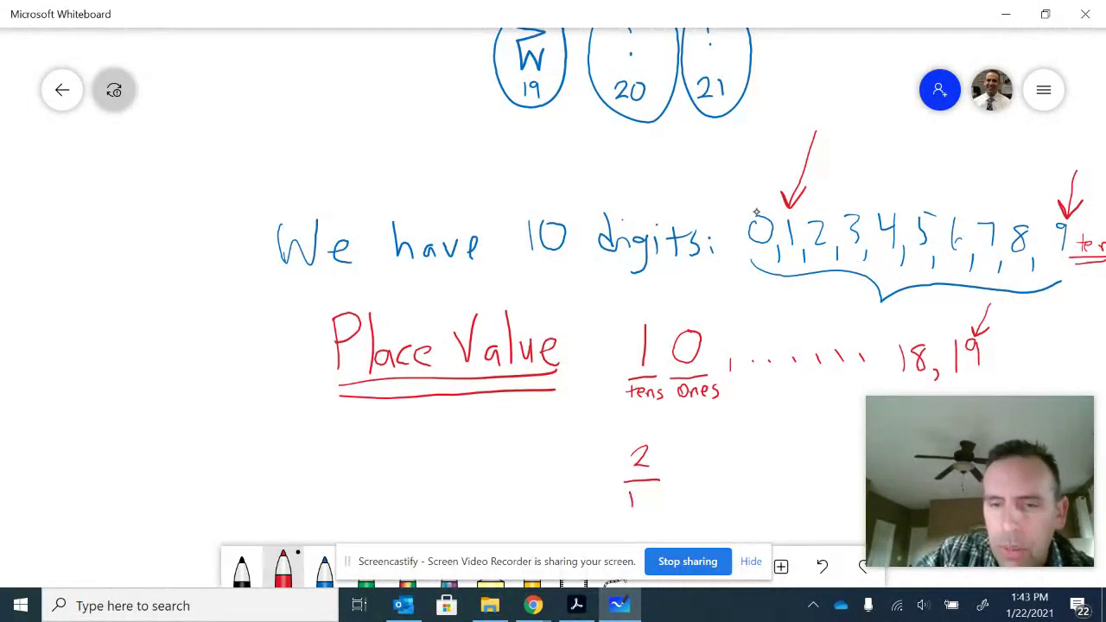
mouse_move(647, 495)
mouse_down()
mouse_move(657, 503)
mouse_move(717, 476)
mouse_move(696, 442)
mouse_up()
drag(693, 489, 724, 497)
drag(732, 483, 726, 495)
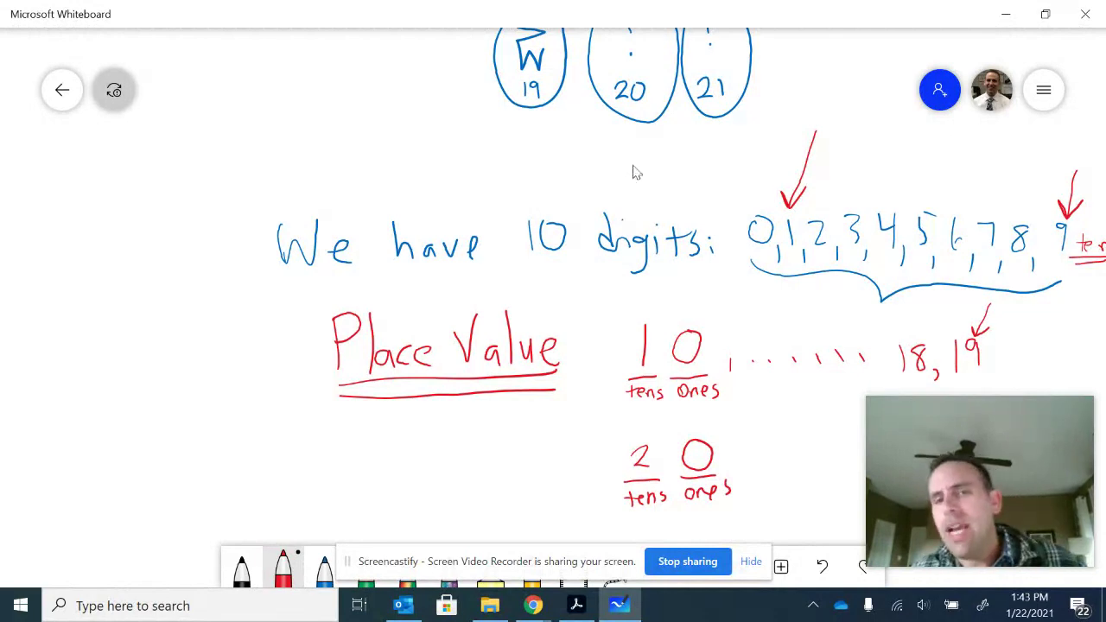
Step: Bring the Inupiaq numeral chart into view and outline it in red
scroll(670, 264, down, 5)
drag(797, 141, 766, 370)
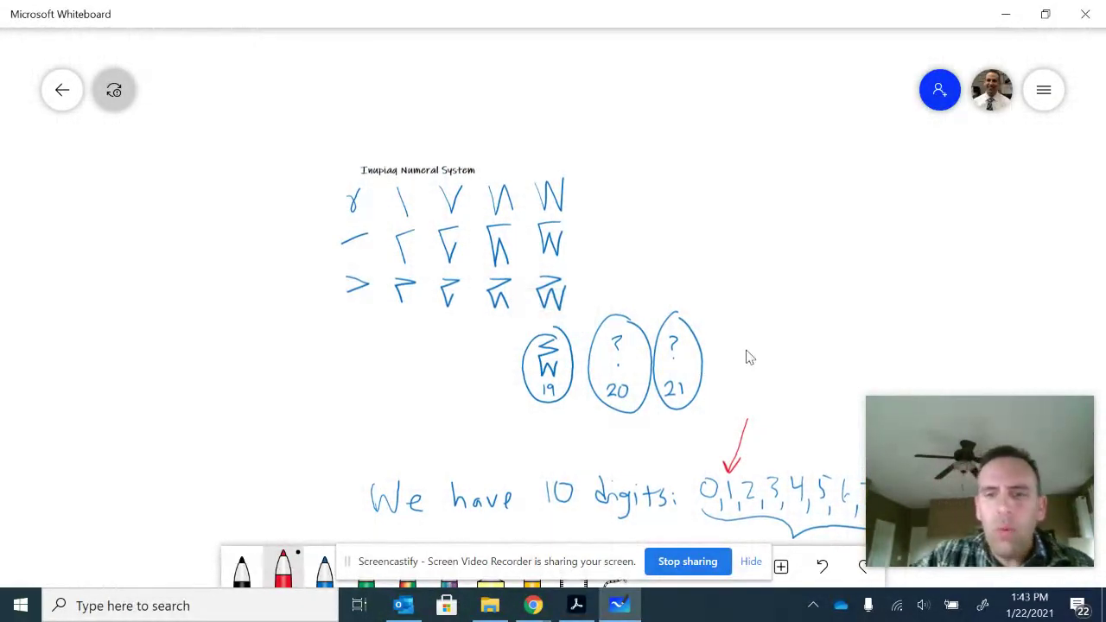
mouse_move(602, 160)
mouse_down()
mouse_move(313, 197)
mouse_move(470, 427)
mouse_move(590, 325)
mouse_move(599, 148)
mouse_up()
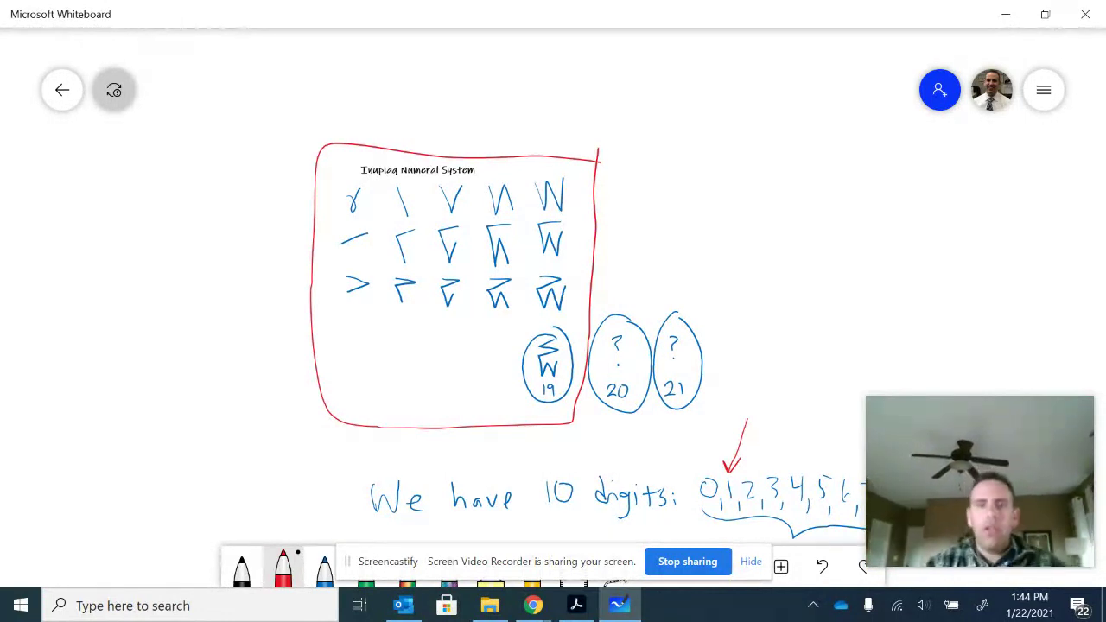
Step: Circle the Inupiaq one and write 20 as one twenty and zero ones
mouse_move(663, 256)
mouse_down()
mouse_move(637, 308)
mouse_move(648, 306)
mouse_up()
mouse_move(412, 174)
mouse_down()
mouse_move(381, 204)
mouse_move(420, 180)
mouse_up()
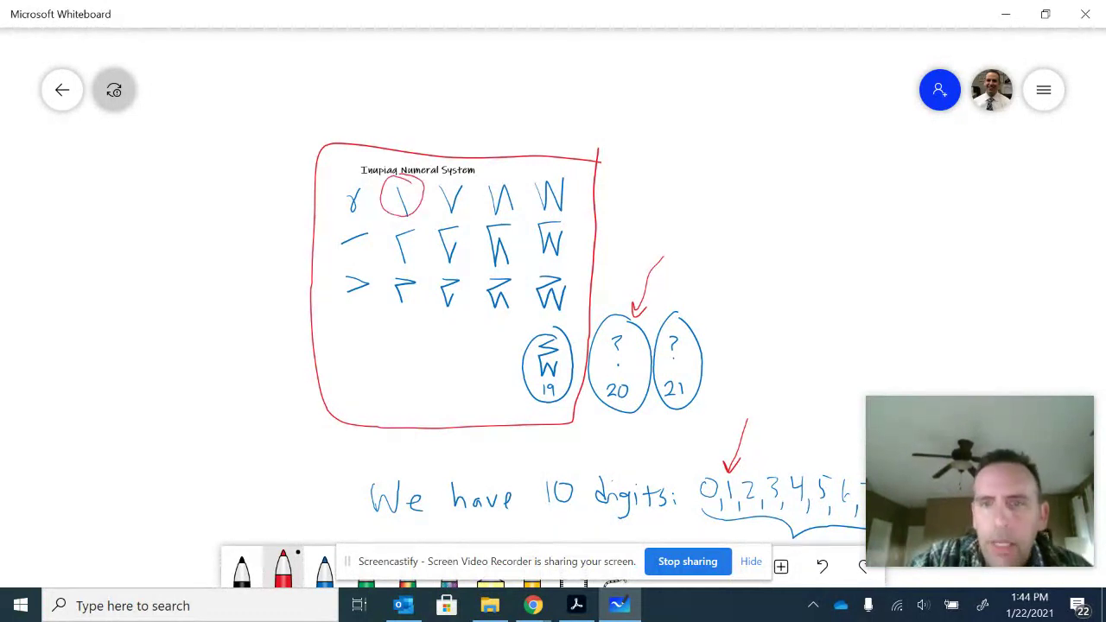
mouse_move(651, 198)
mouse_down()
mouse_move(663, 223)
mouse_move(679, 223)
mouse_move(641, 243)
mouse_move(647, 236)
mouse_up()
drag(647, 235, 743, 222)
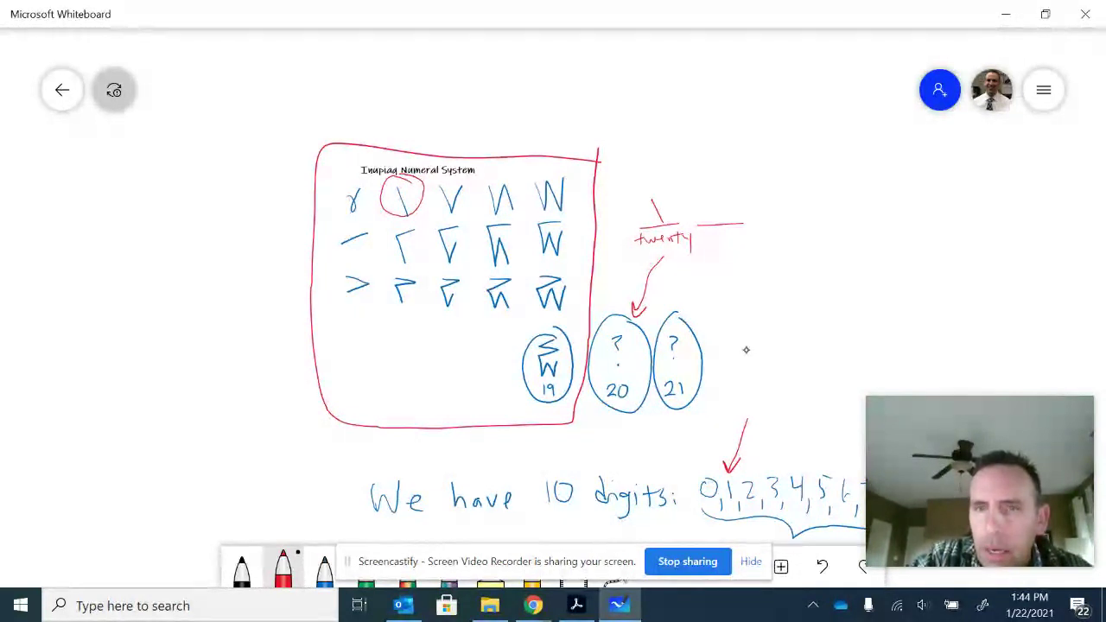
drag(710, 194, 722, 192)
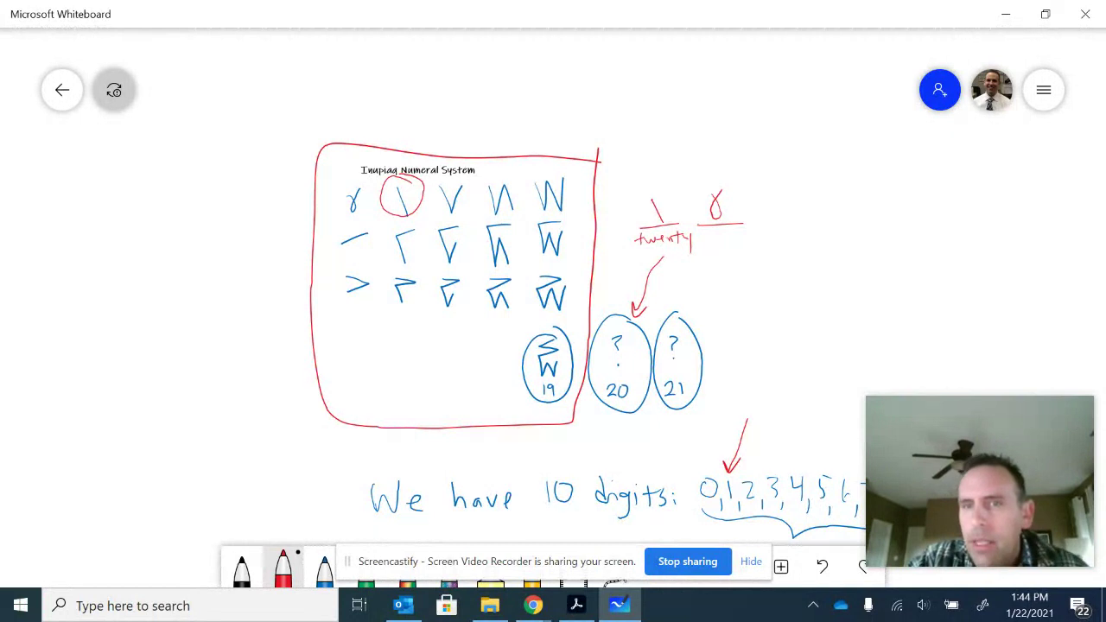
drag(704, 231, 733, 241)
drag(745, 230, 738, 241)
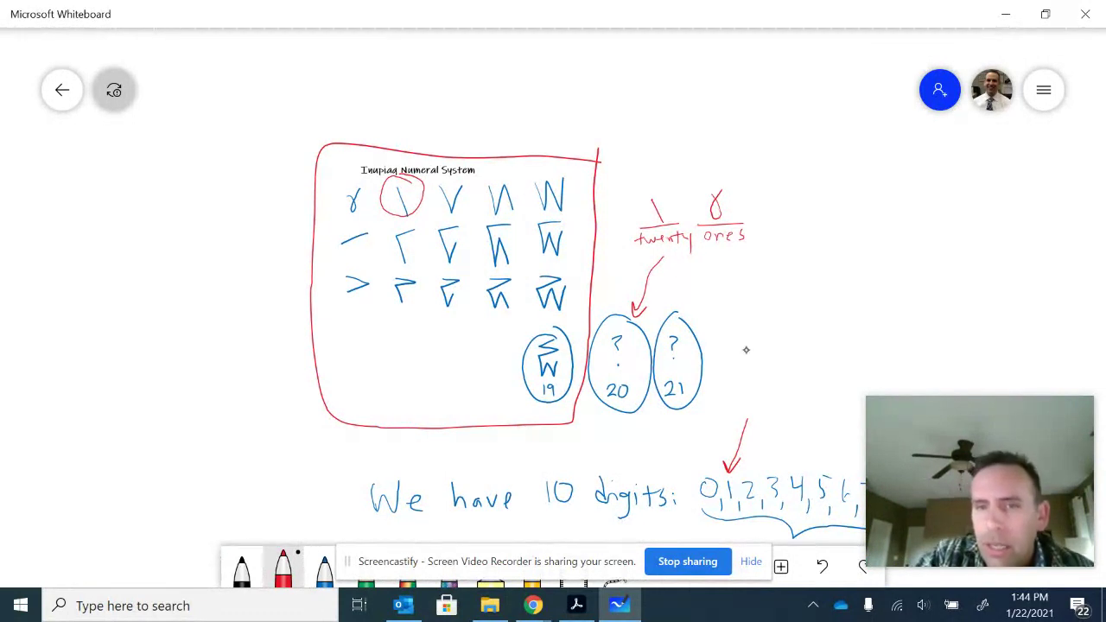
Step: Arrow to 21 and draw twenties and ones blanks, each holding an Inupiaq one
mouse_move(788, 288)
mouse_down()
mouse_move(709, 349)
mouse_move(722, 355)
mouse_up()
drag(803, 305, 859, 300)
mouse_move(818, 258)
mouse_down()
mouse_move(834, 294)
mouse_move(930, 300)
mouse_up()
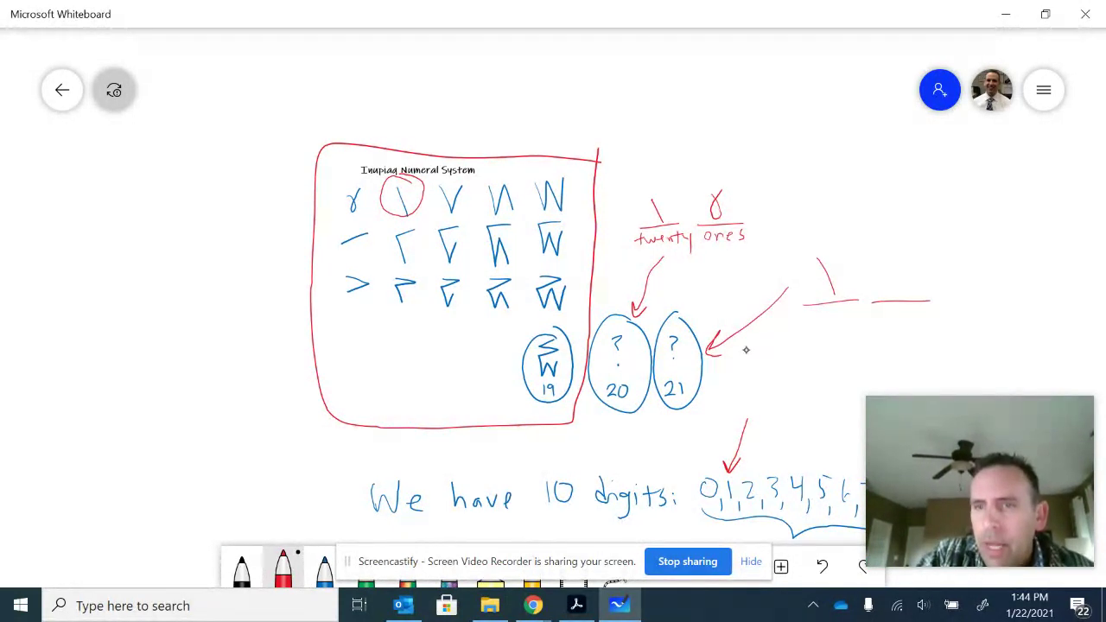
drag(880, 256, 903, 297)
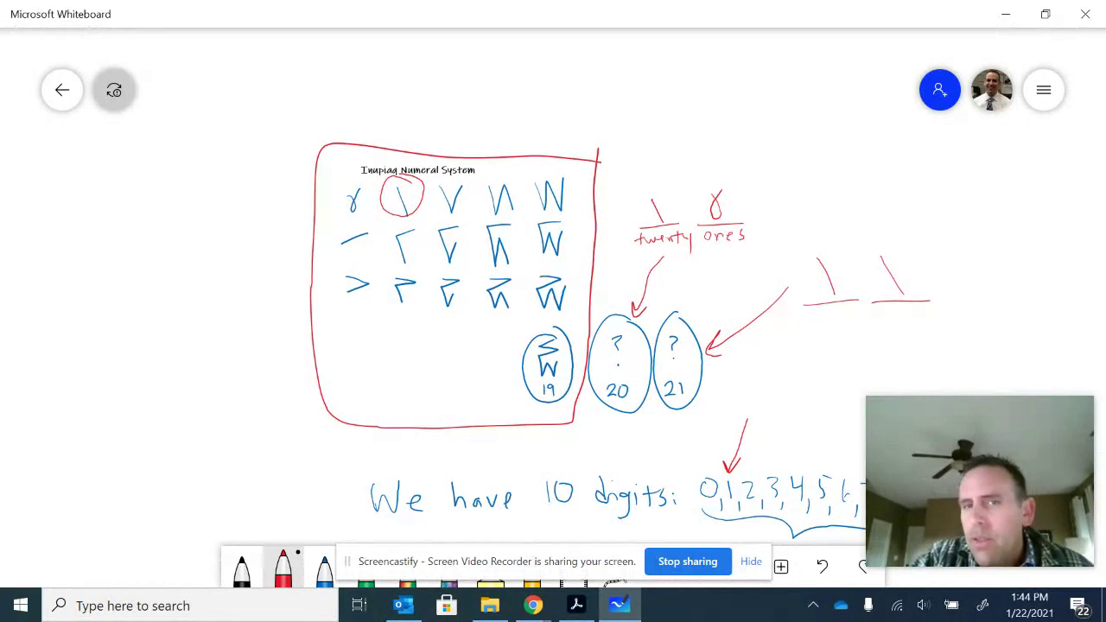